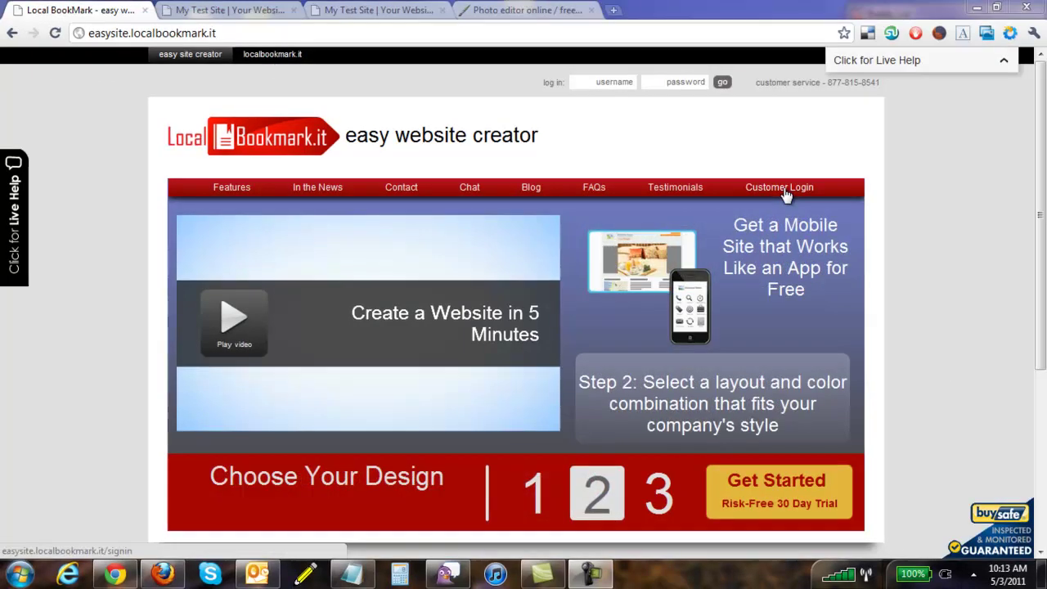
# Sign in with the pre-filled customer credentials to reach the My Account Update Profile page
pyautogui.click(779, 188)
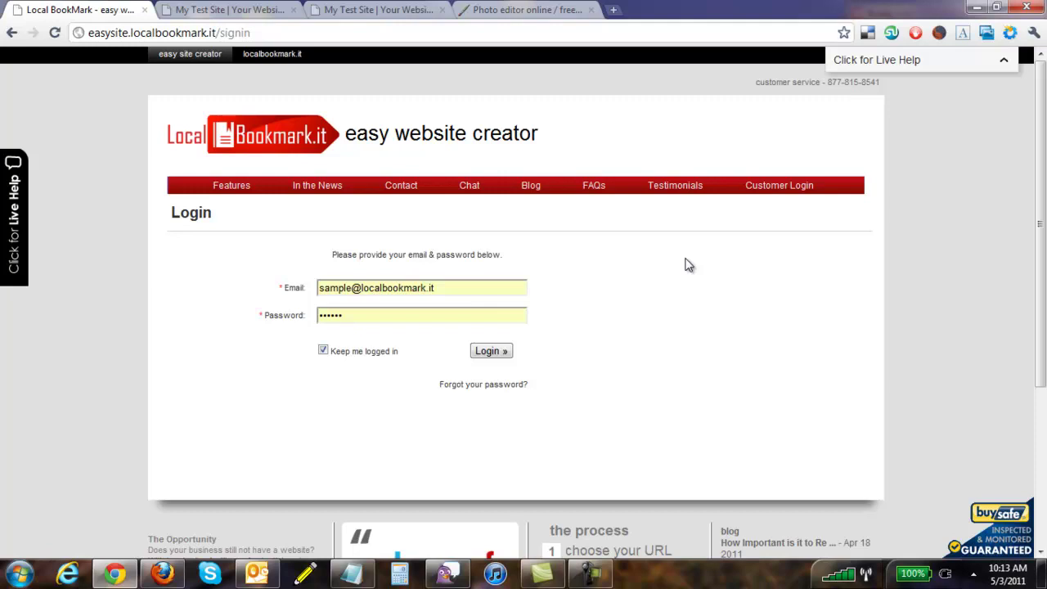
pyautogui.click(499, 352)
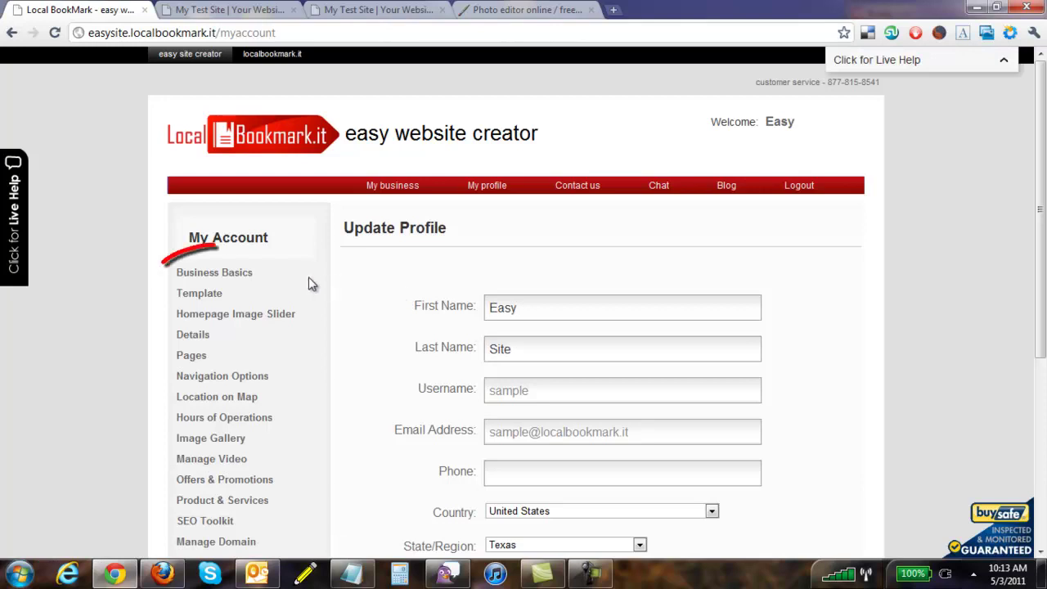
# Open Business Basics to show Morning Joe's Coffee Shop's business profile with its 80 x 110 logo
pyautogui.click(245, 280)
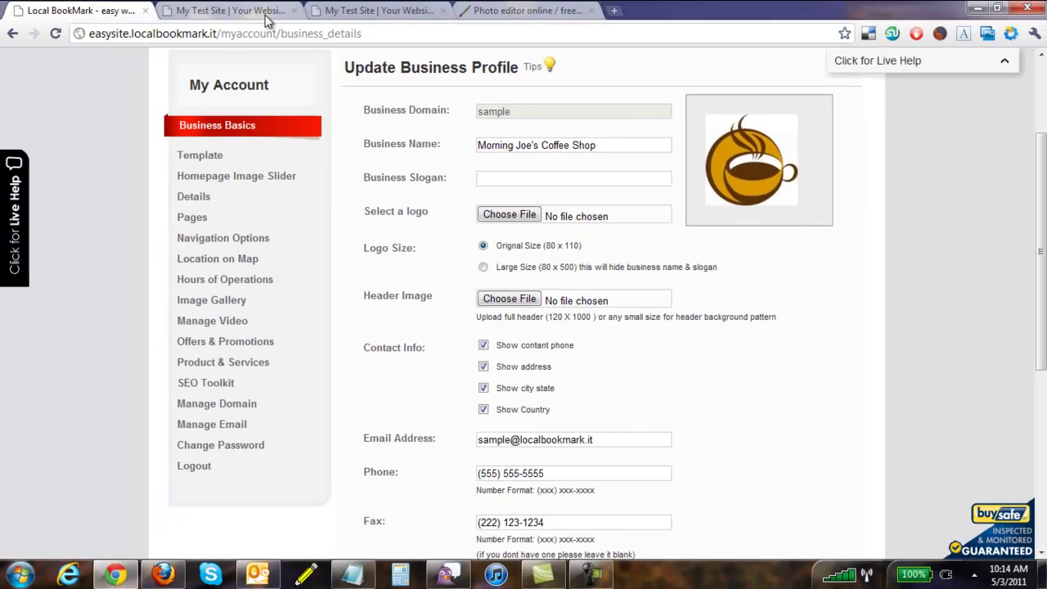
# On the live My Test Site, highlight the Morning Joe's Coffee Shop header title
pyautogui.click(266, 20)
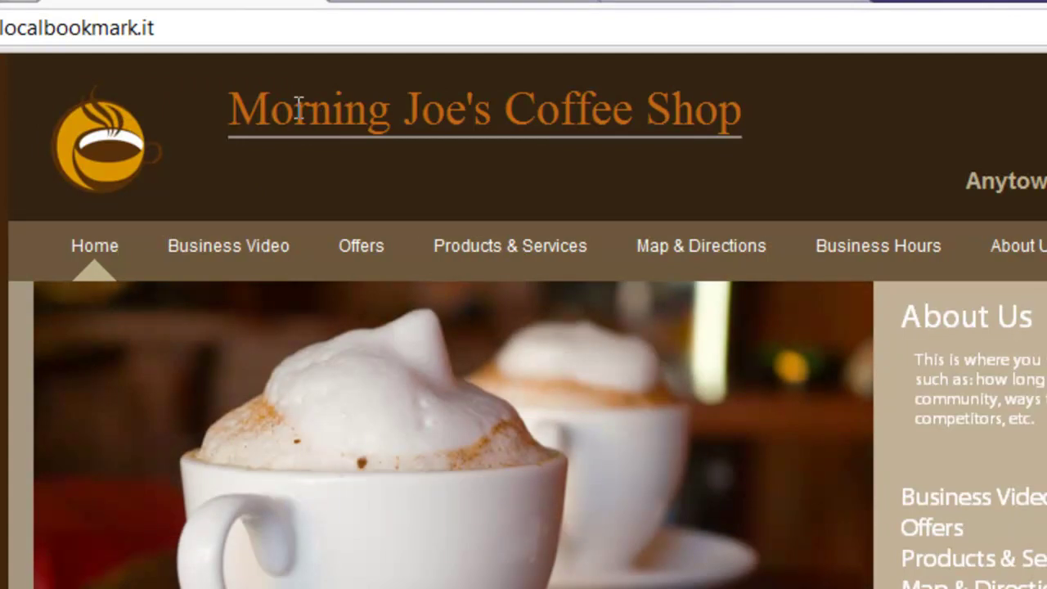
pyautogui.moveTo(234, 105); pyautogui.dragTo(742, 112)
pyautogui.click(692, 112)
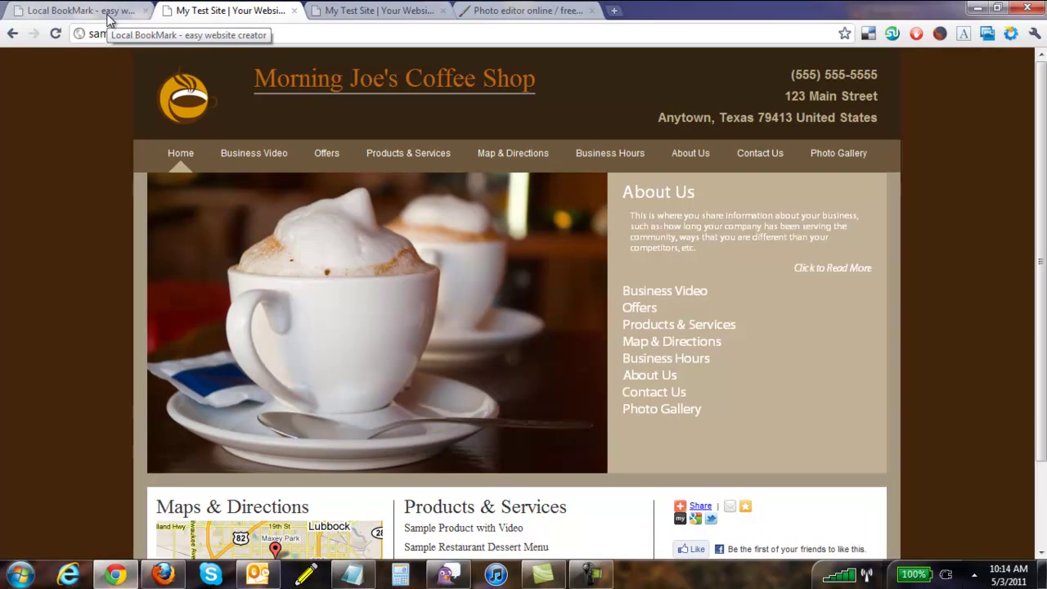
# Back in the business profile, select the Large Size (80 x 500) logo and begin picking a logo file
pyautogui.click(5, 3)
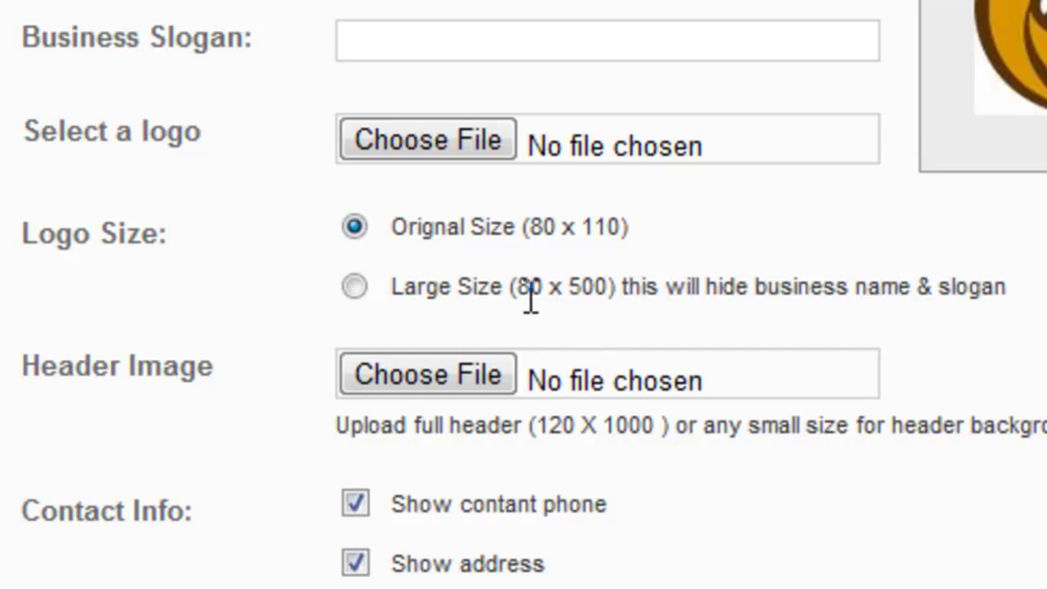
pyautogui.click(357, 292)
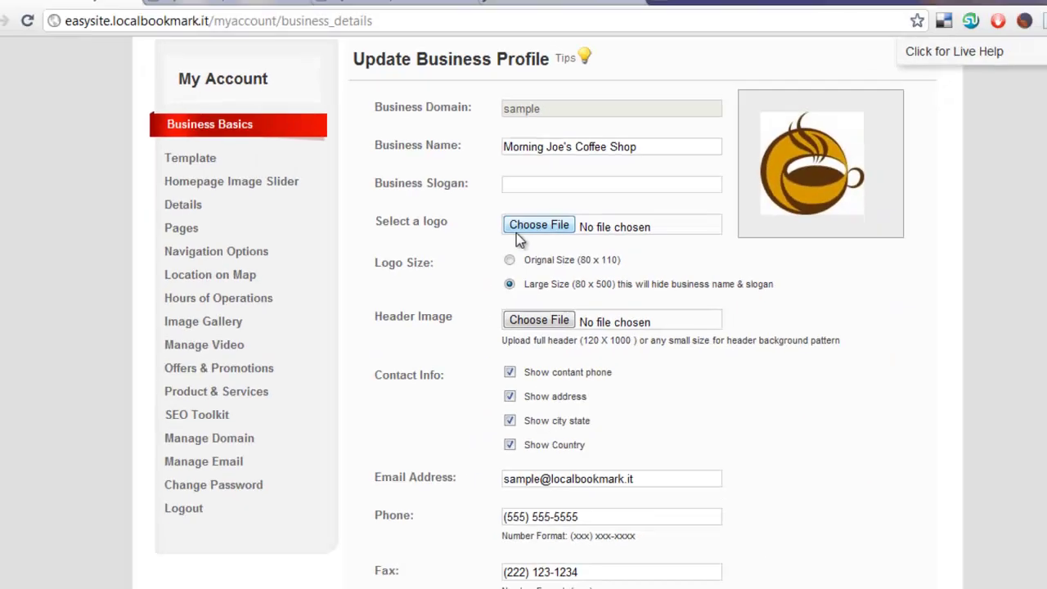
pyautogui.click(516, 232)
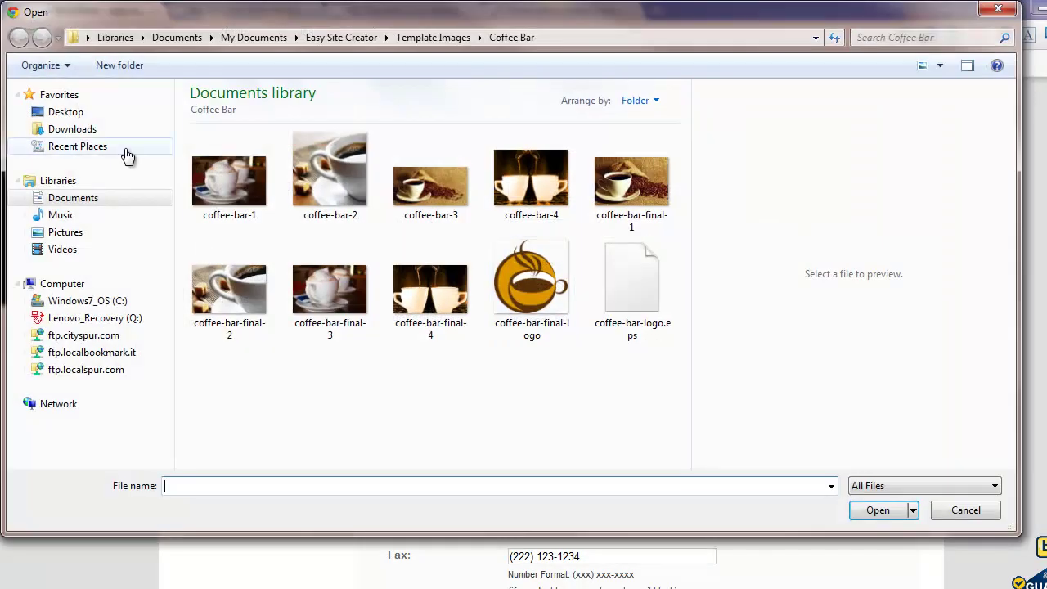
# Choose coffee-logo-large.png from Desktop > Demo as the new logo
pyautogui.click(69, 113)
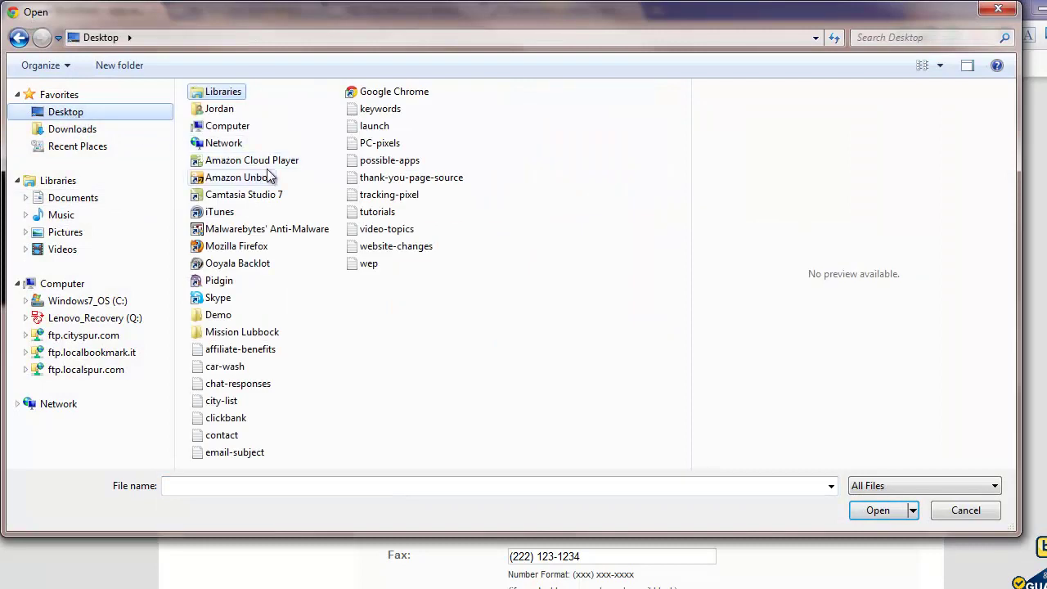
pyautogui.doubleClick(223, 316)
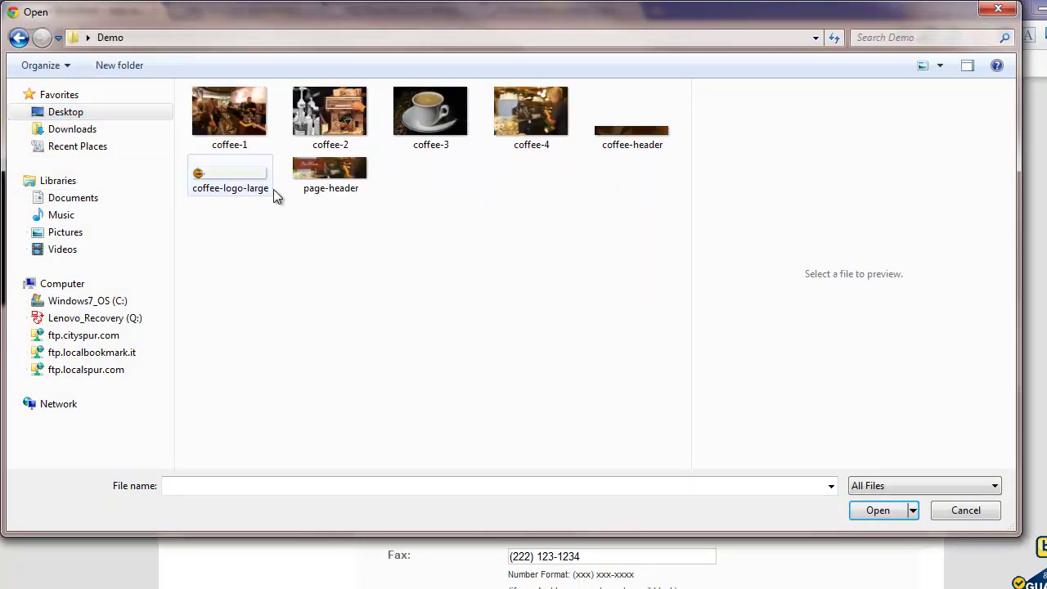
pyautogui.click(238, 176)
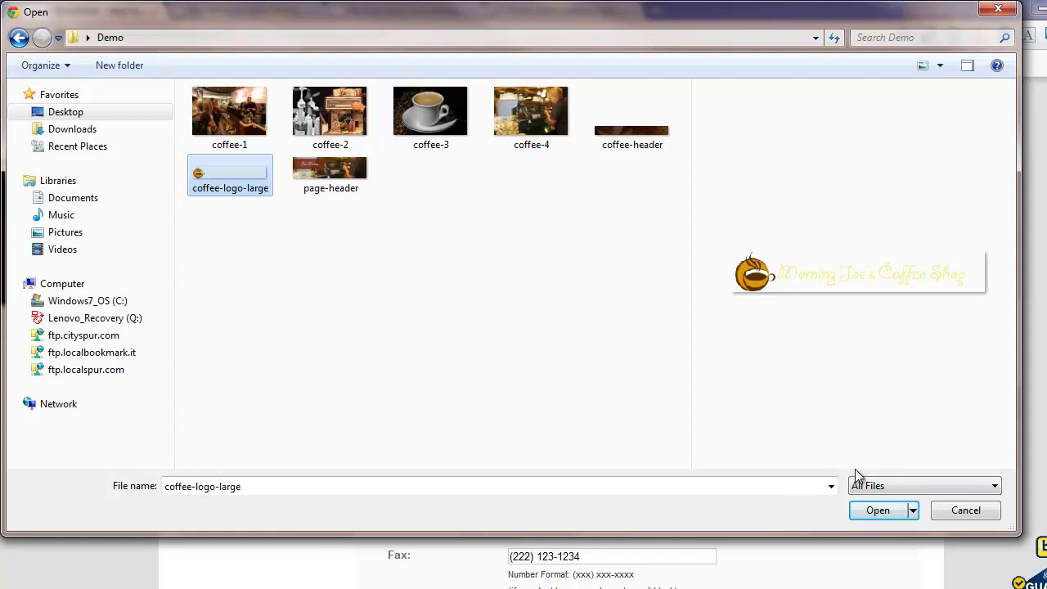
pyautogui.click(865, 519)
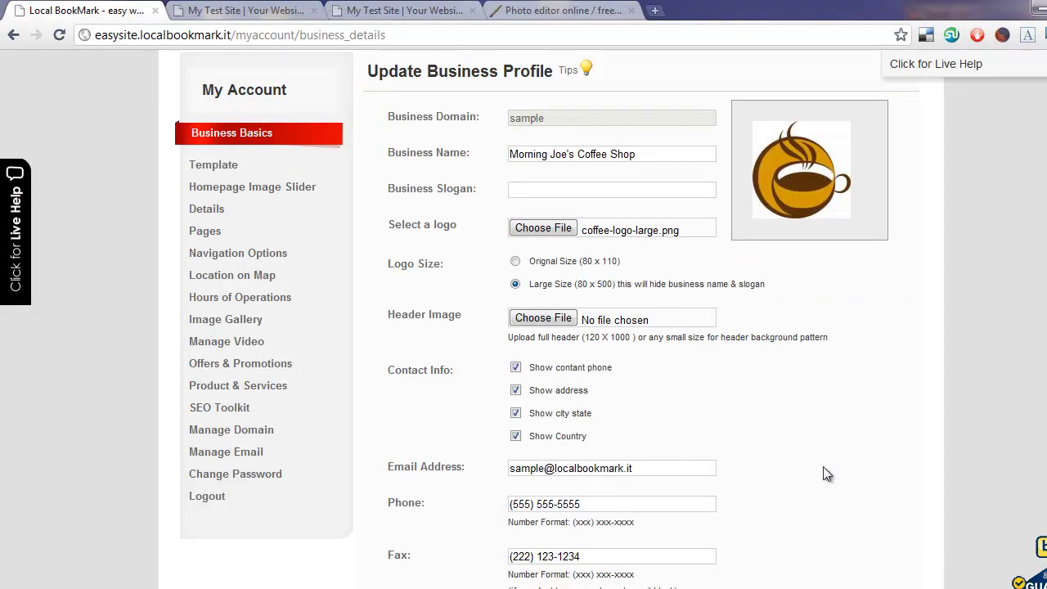
# Save the business profile with Update Business and view the live site
pyautogui.scroll(-5, 814, 458)
pyautogui.click(398, 462)
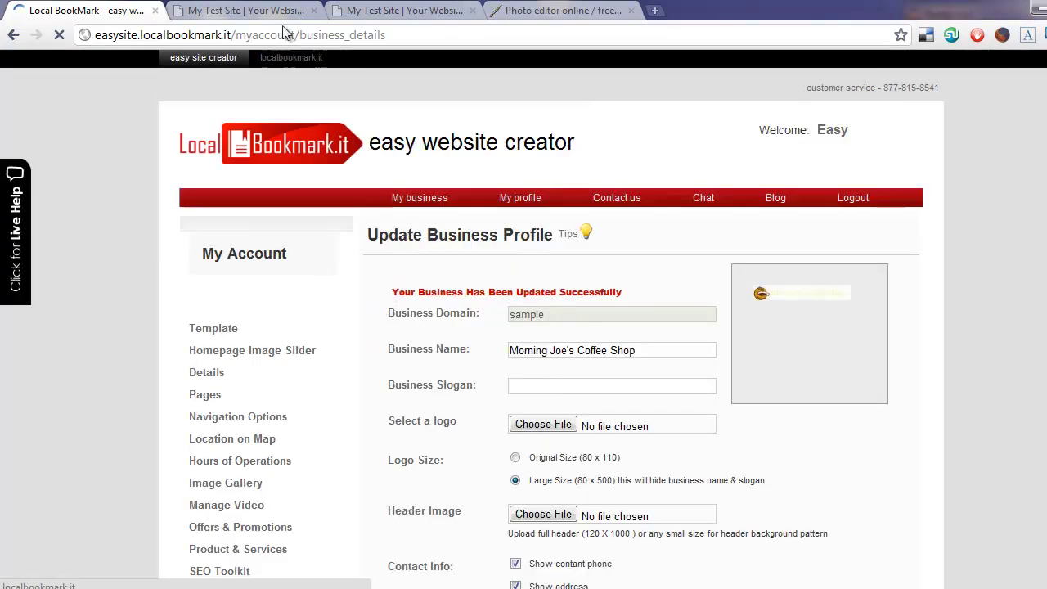
pyautogui.click(363, 11)
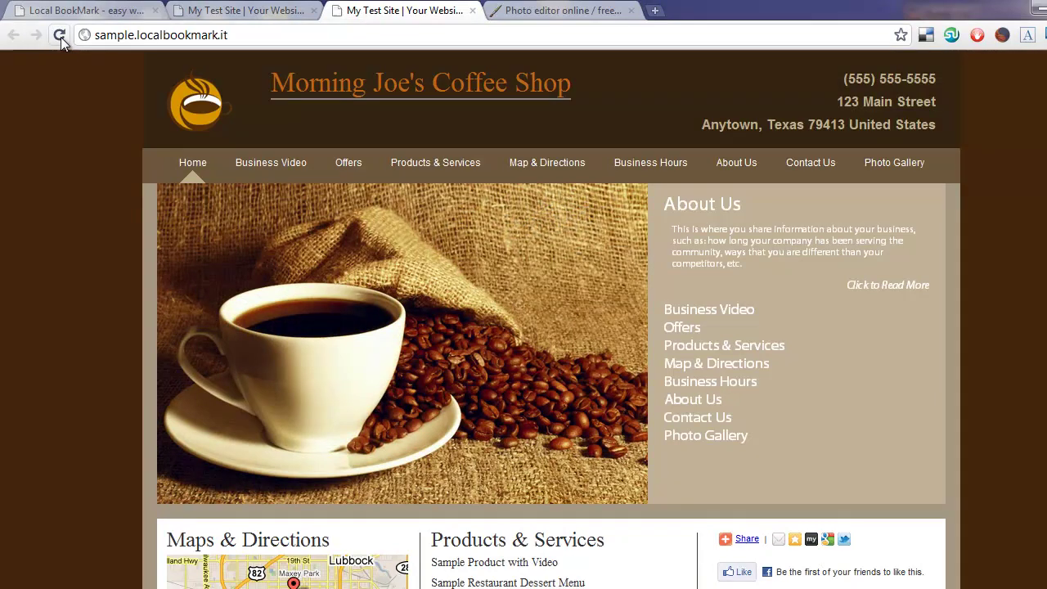
# Reload the live site to show the script-lettered logo, then bring up coffee-header.png in Pixlr
pyautogui.click(60, 36)
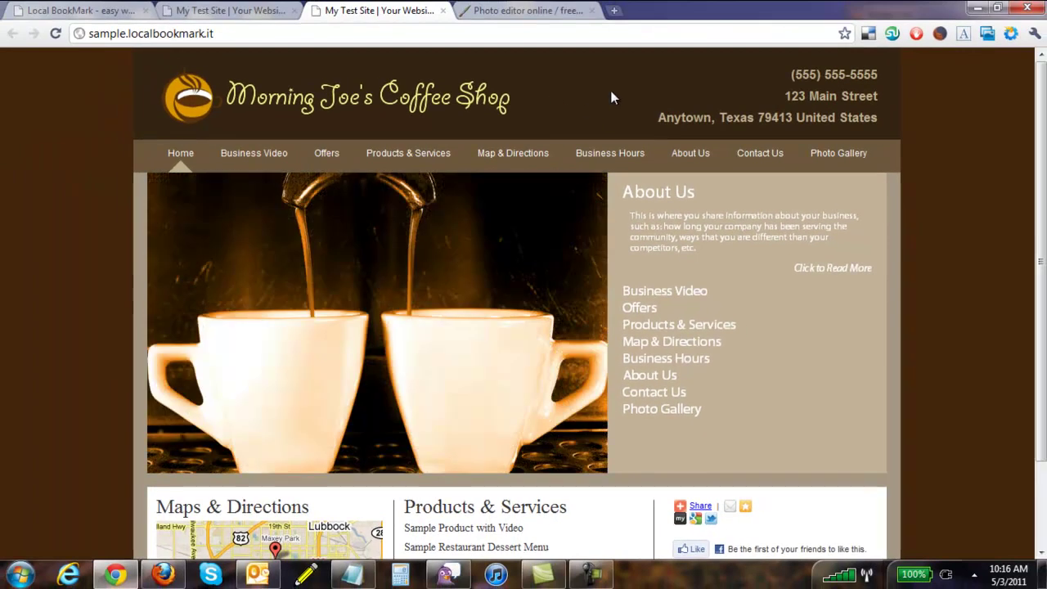
pyautogui.click(521, 11)
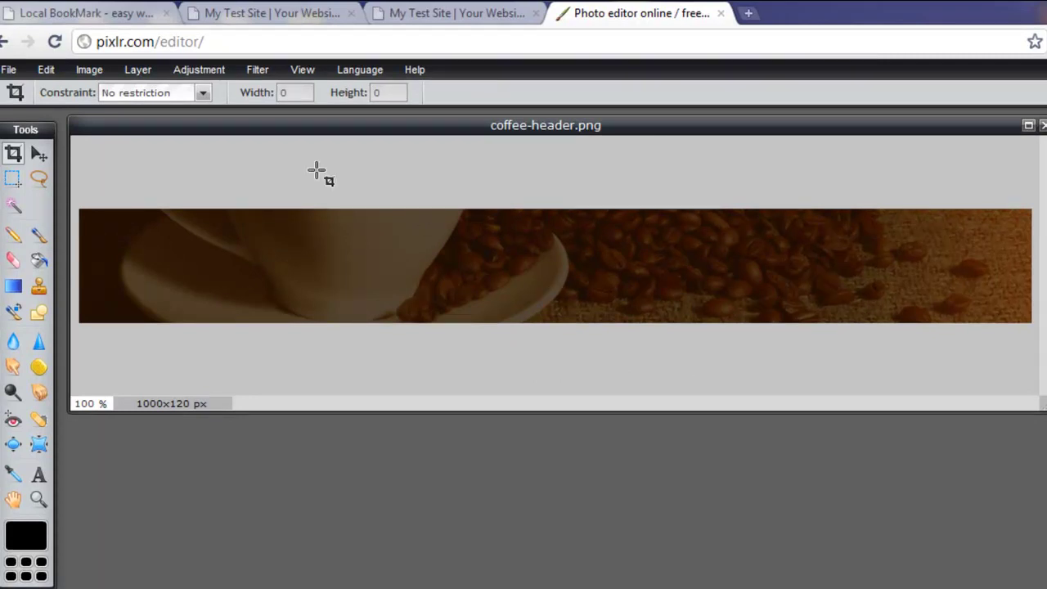
# Review the 1000x120 coffee-bean header image, then return to the Local BookMark business profile
pyautogui.click(111, 23)
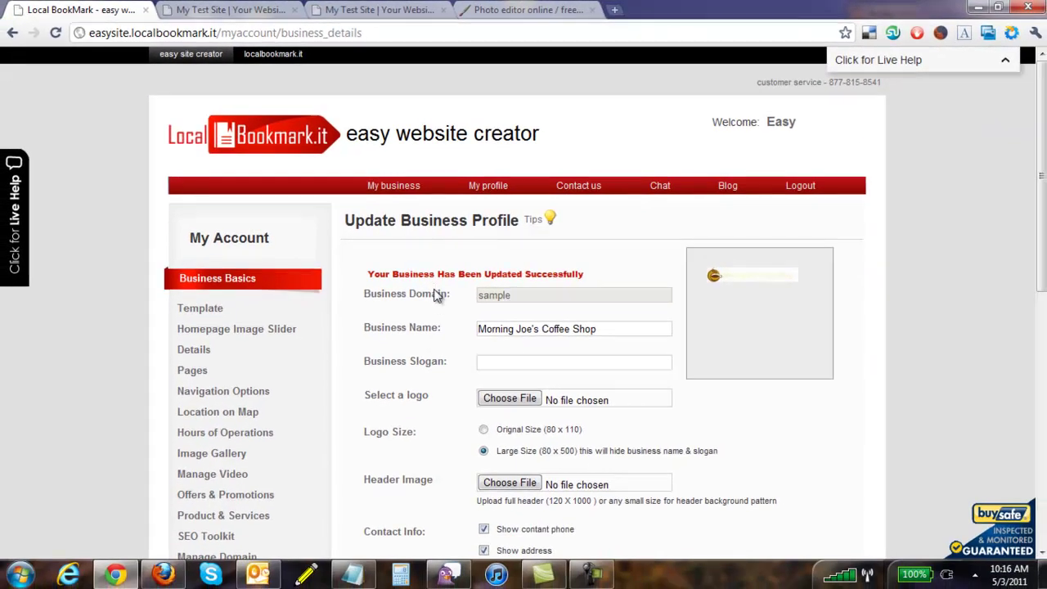
# Upload coffee-header.png as the Header Image and save with Update Business
pyautogui.scroll(-2, 438, 296)
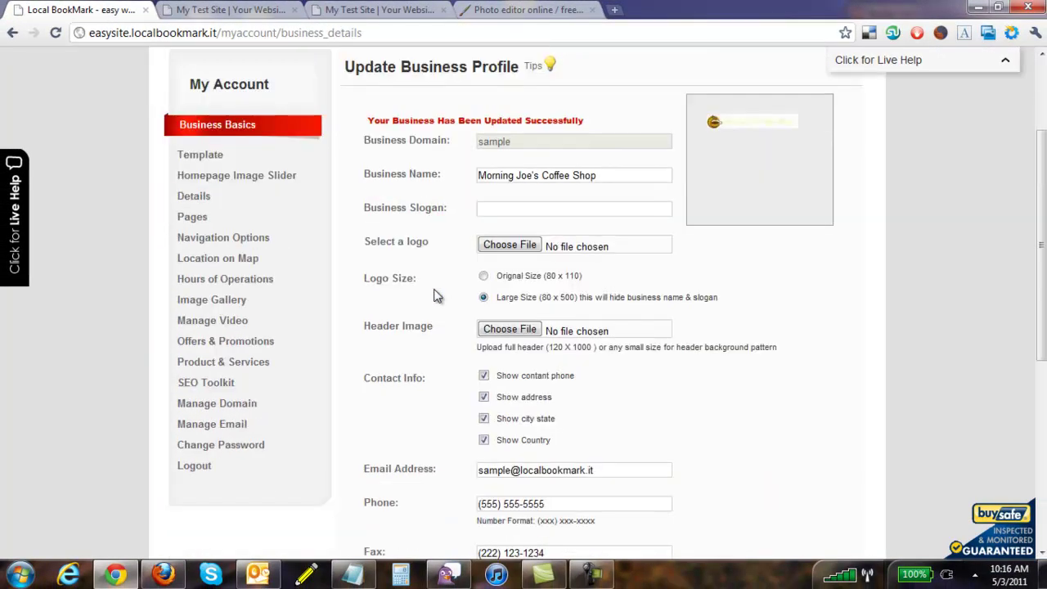
pyautogui.click(517, 331)
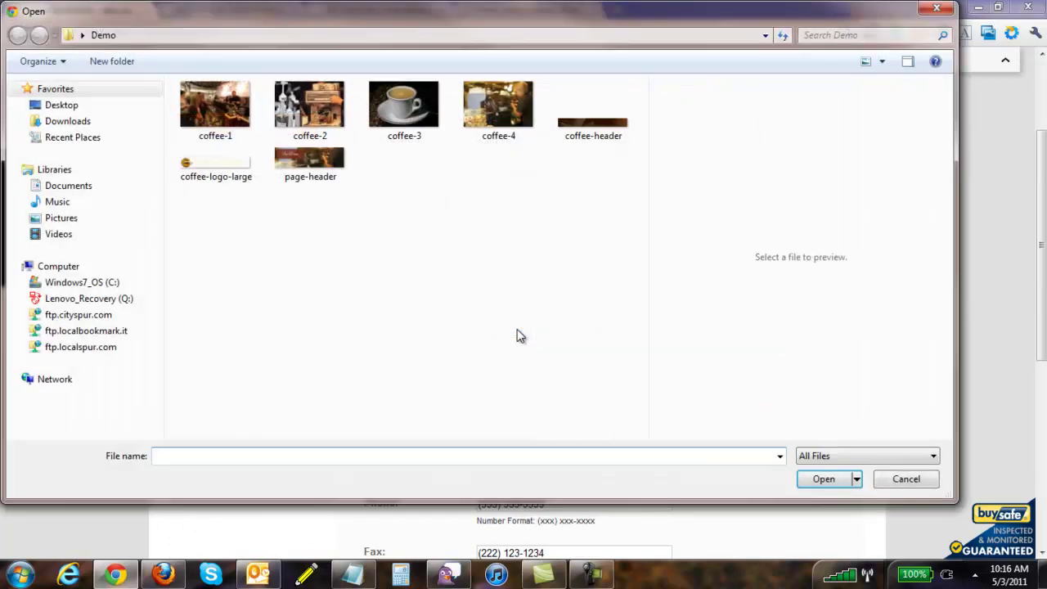
pyautogui.click(593, 124)
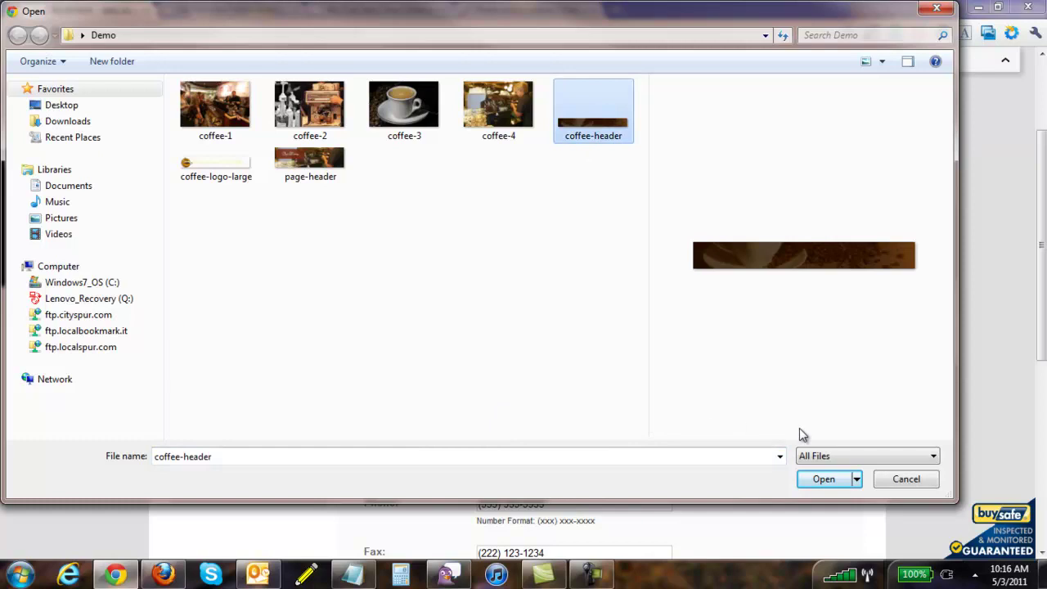
pyautogui.click(823, 479)
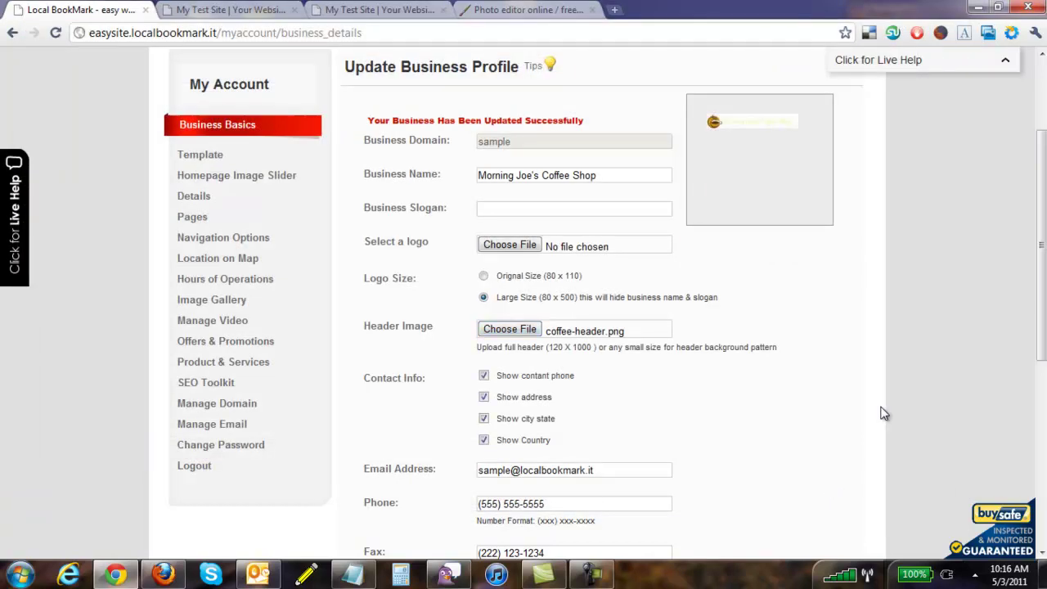
pyautogui.scroll(-5, 873, 409)
pyautogui.click(427, 429)
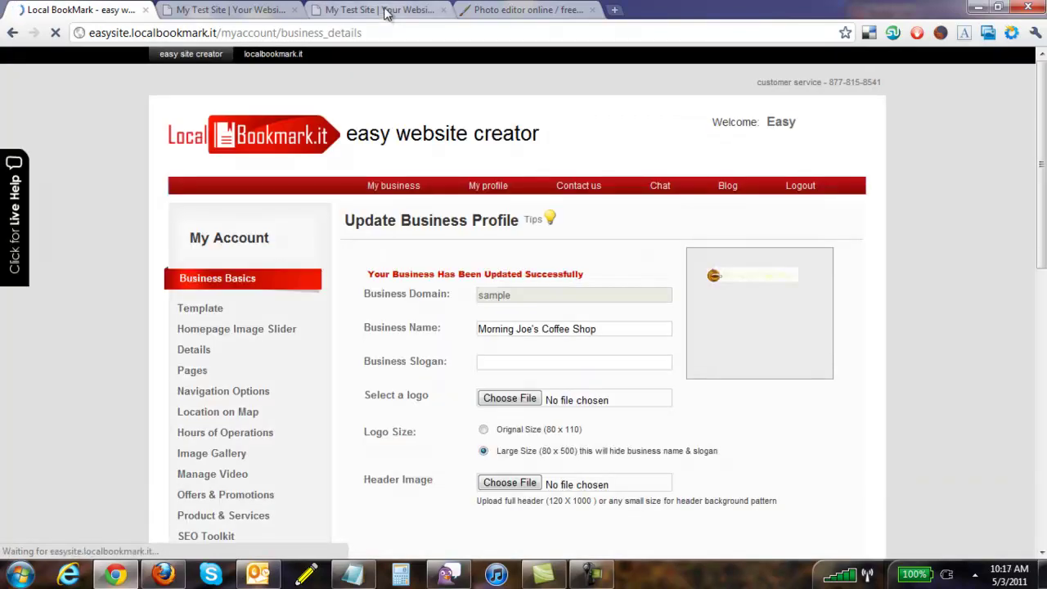
# Reload the live site and check the coffee-bean header on Business Hours, About Us, Contact Us and Home
pyautogui.click(386, 11)
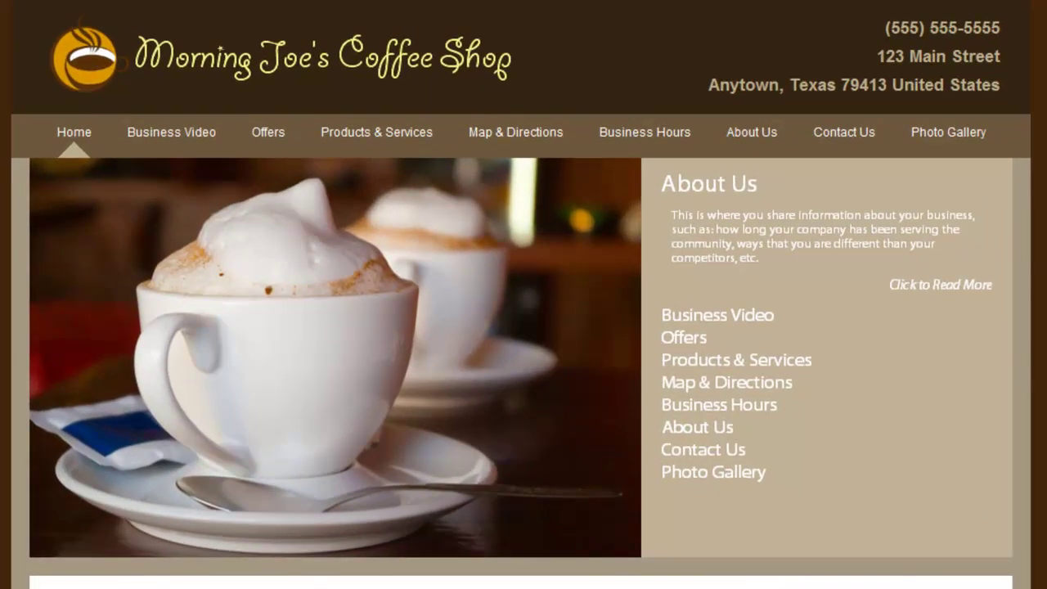
pyautogui.press('F5')
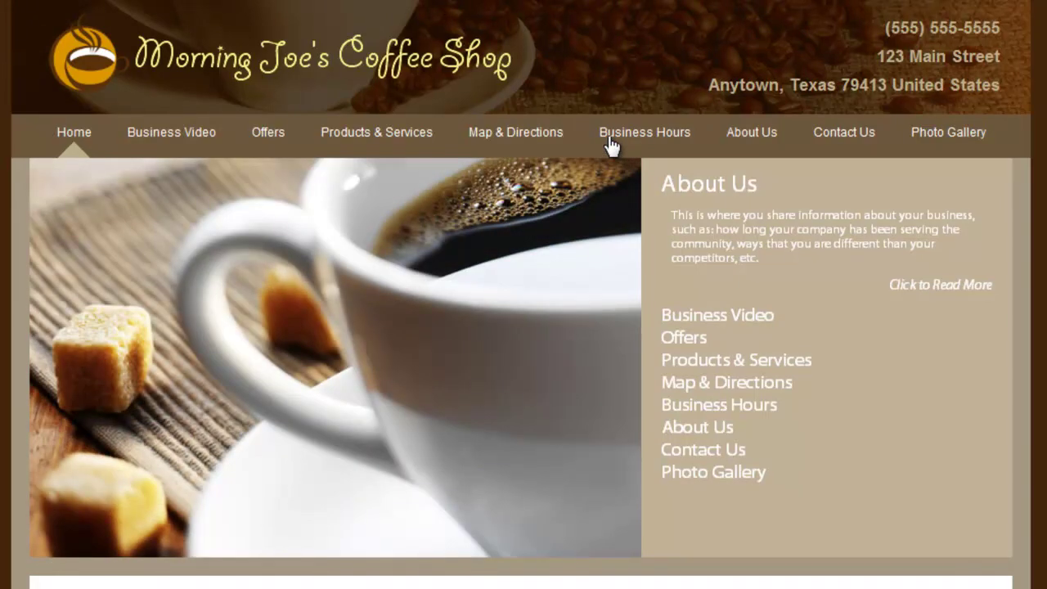
pyautogui.click(610, 144)
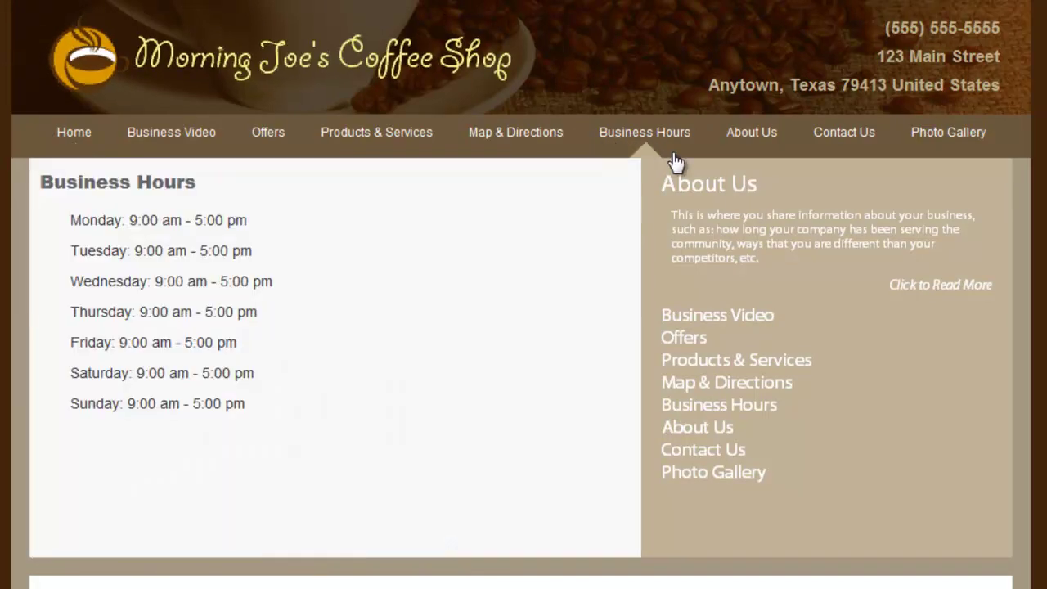
pyautogui.click(753, 140)
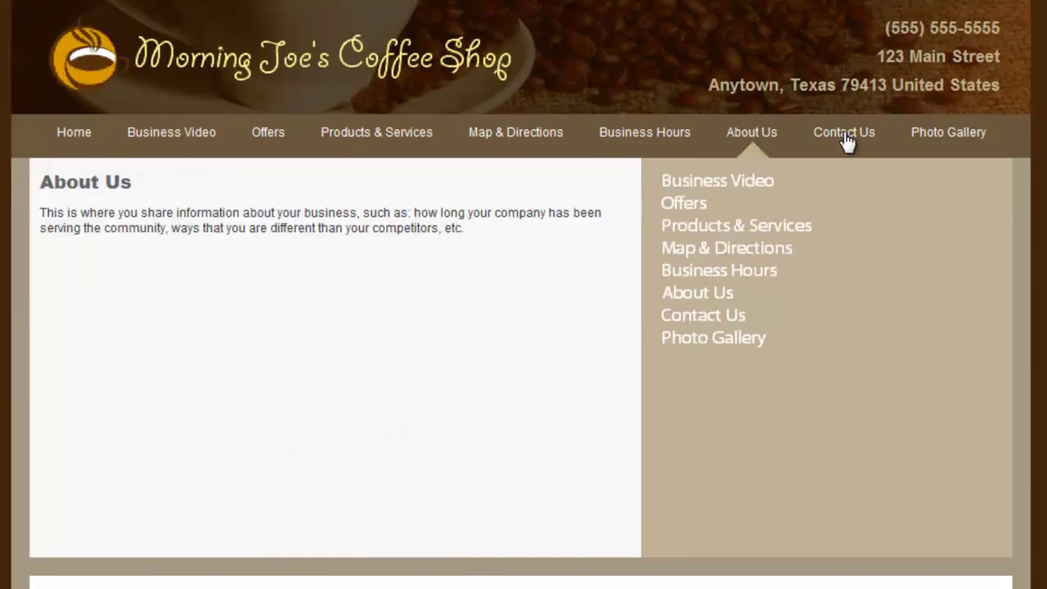
pyautogui.click(846, 140)
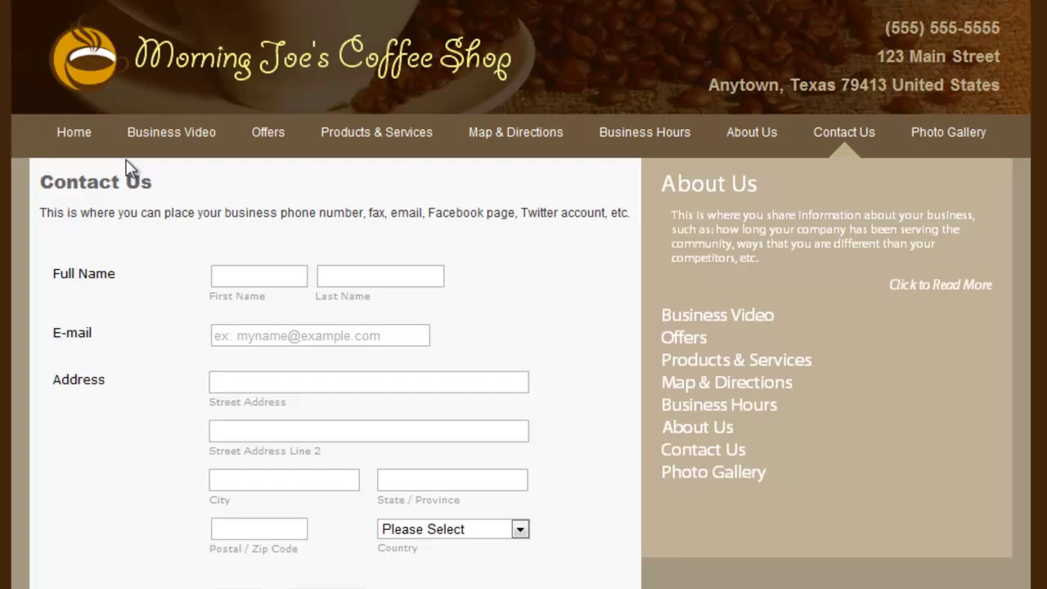
pyautogui.click(75, 136)
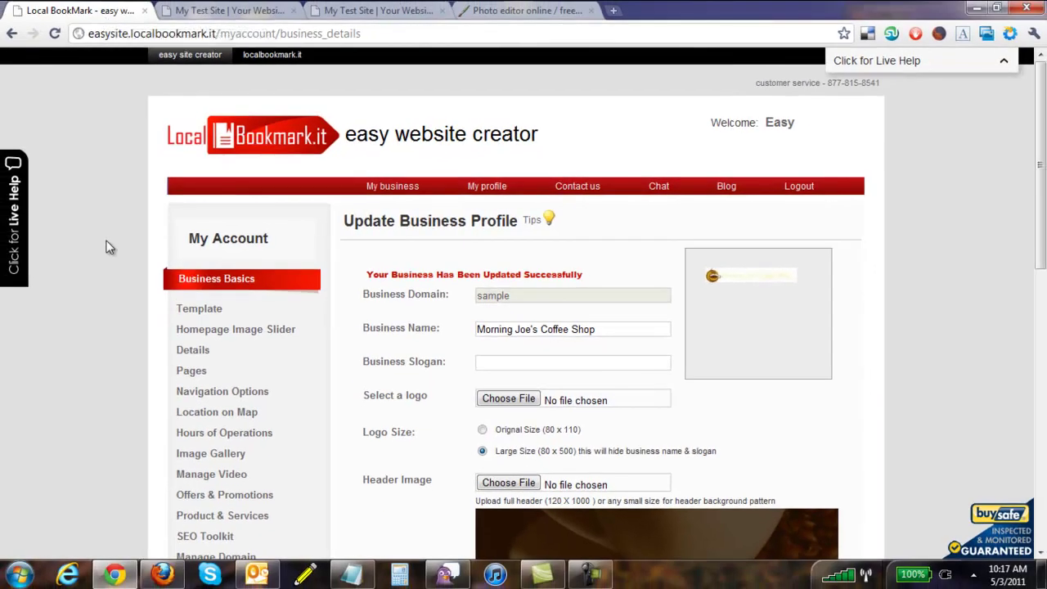
# Inspect the country shown in the live site's header address text
pyautogui.scroll(-4, 71, 252)
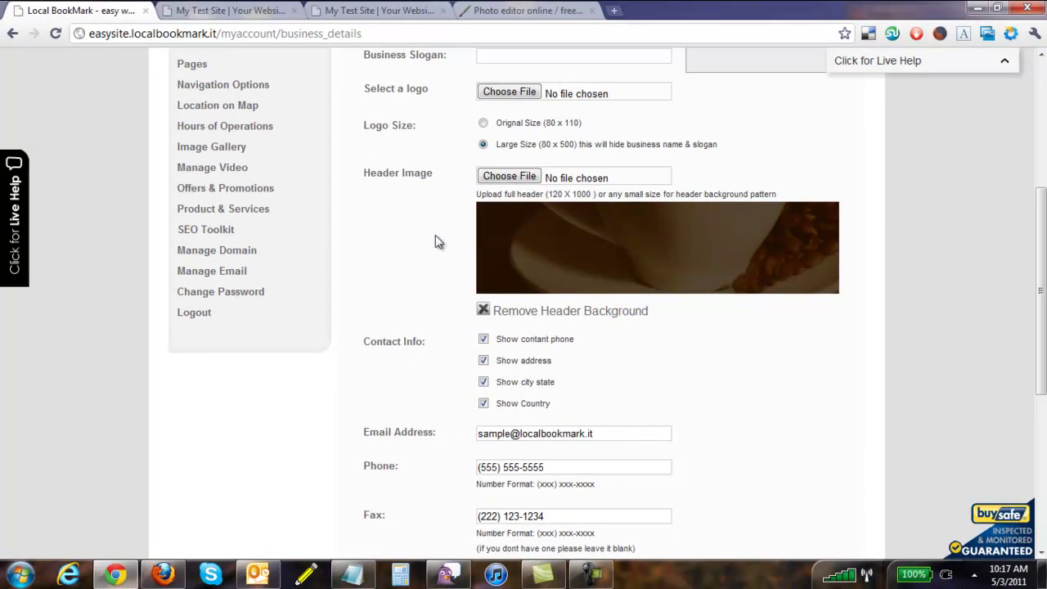
pyautogui.click(414, 11)
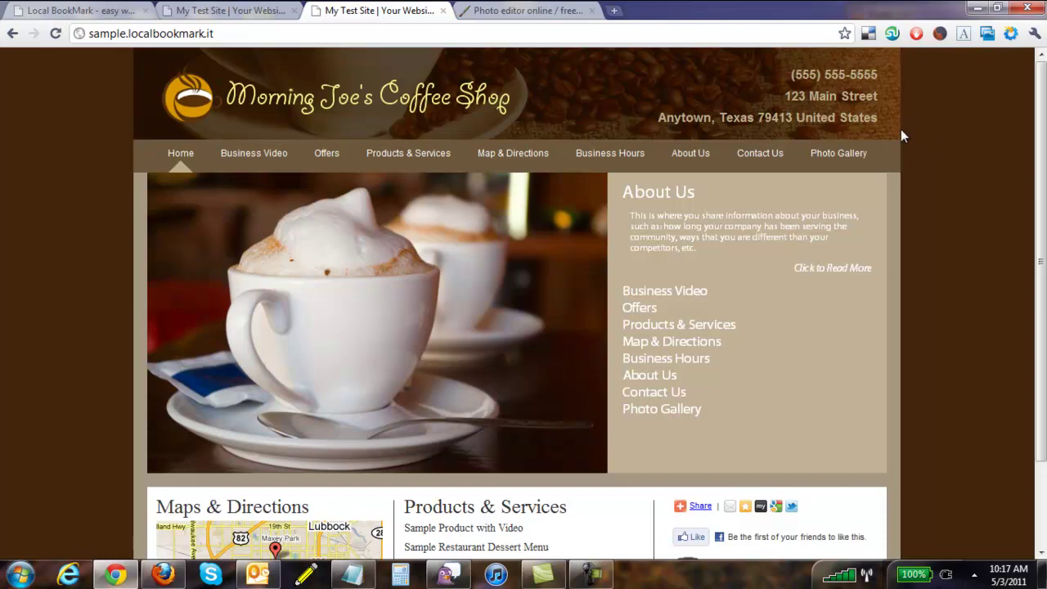
pyautogui.moveTo(891, 119); pyautogui.dragTo(839, 120)
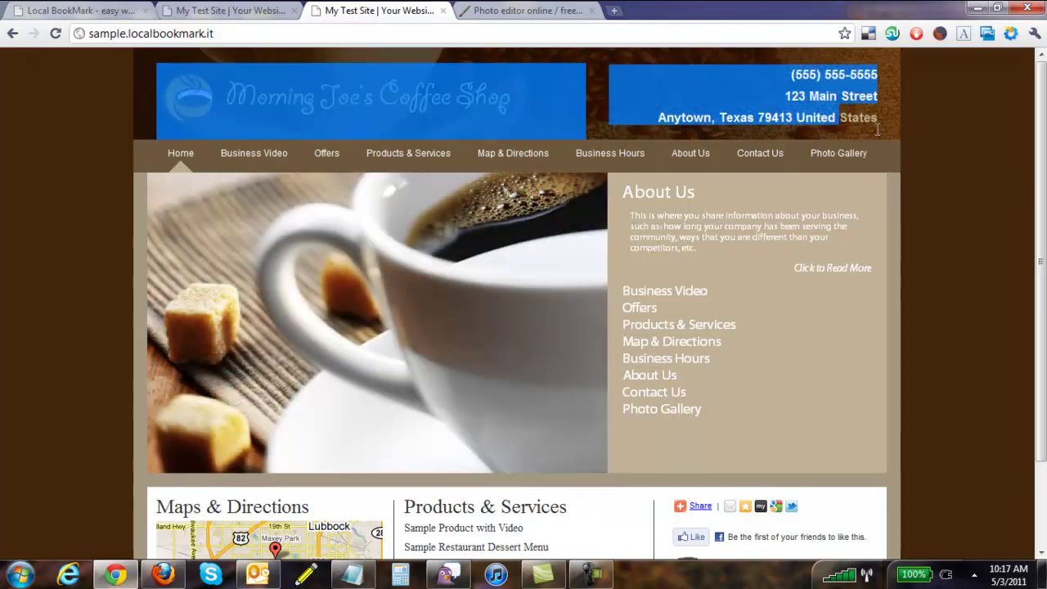
pyautogui.click(857, 116)
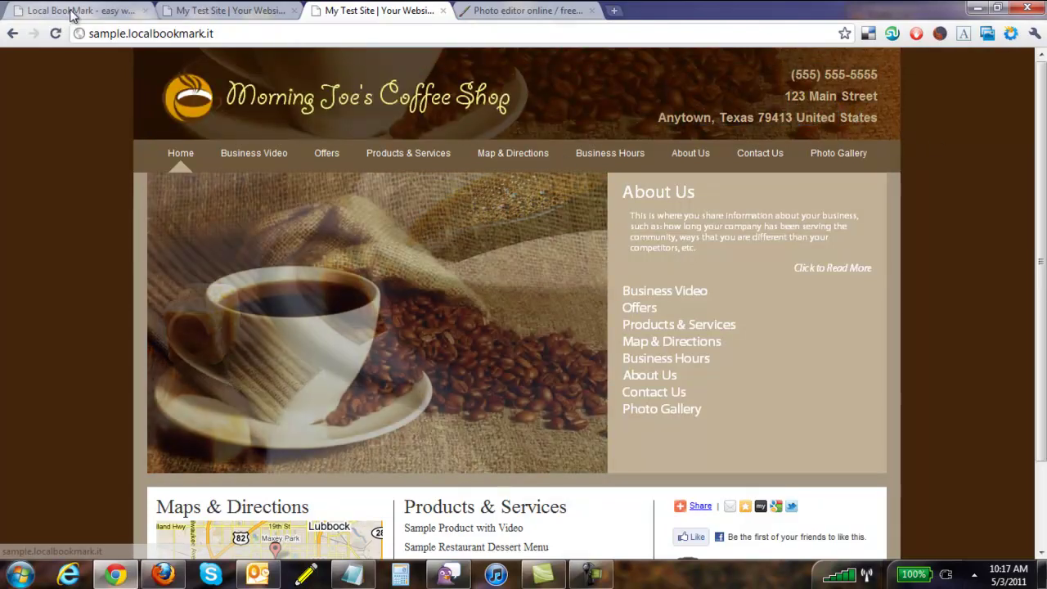
pyautogui.click(70, 13)
# Uncheck Show Country under Contact Info and save with Update Business
pyautogui.click(483, 403)
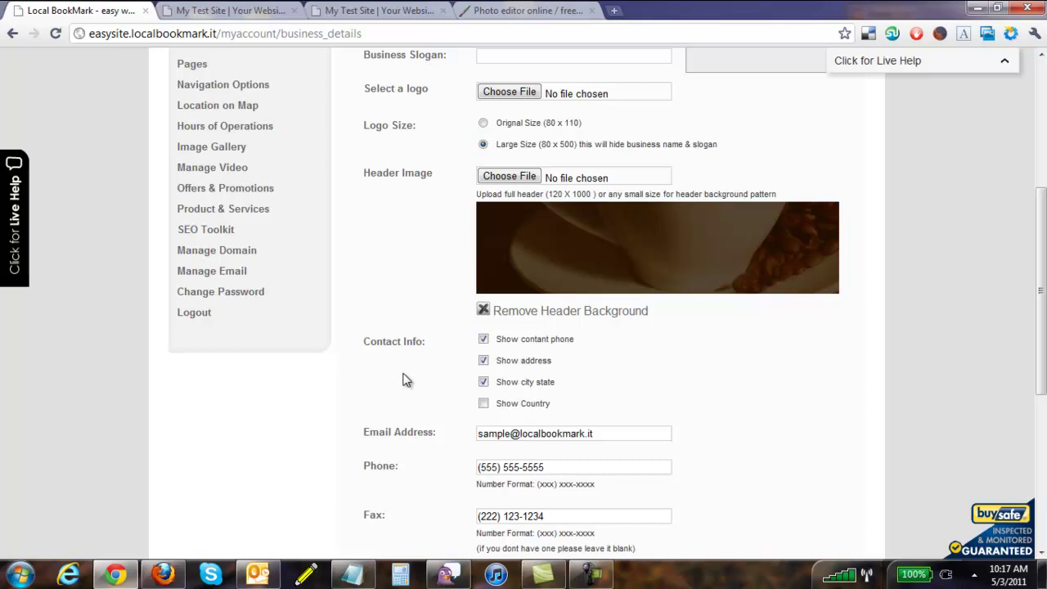
pyautogui.scroll(-5, 406, 379)
pyautogui.click(402, 429)
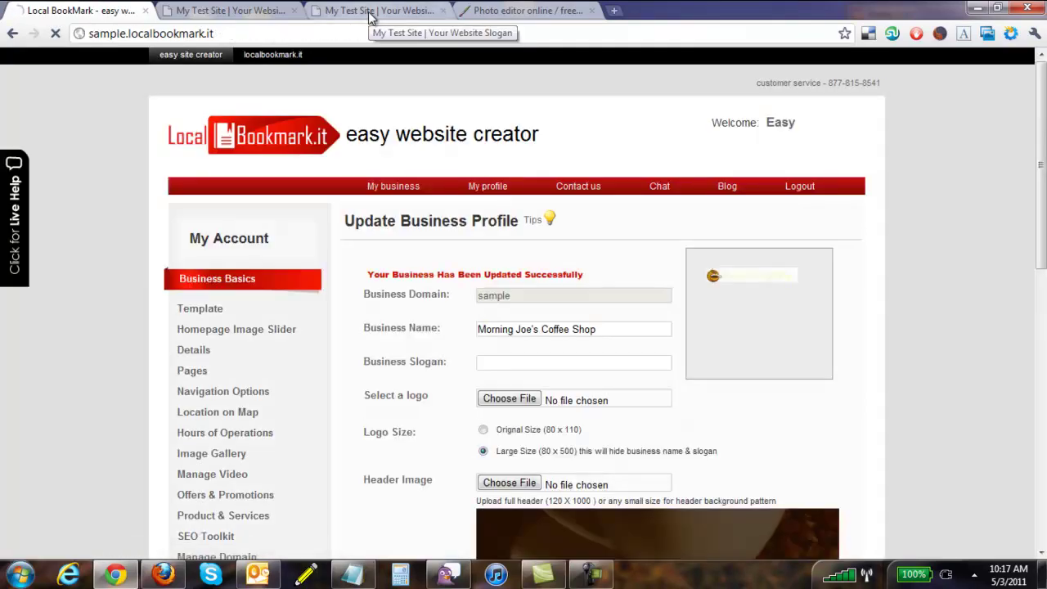
# Reload the live Morning Joe's Coffee Shop site and compare it with the earlier version
pyautogui.click(369, 16)
pyautogui.click(56, 36)
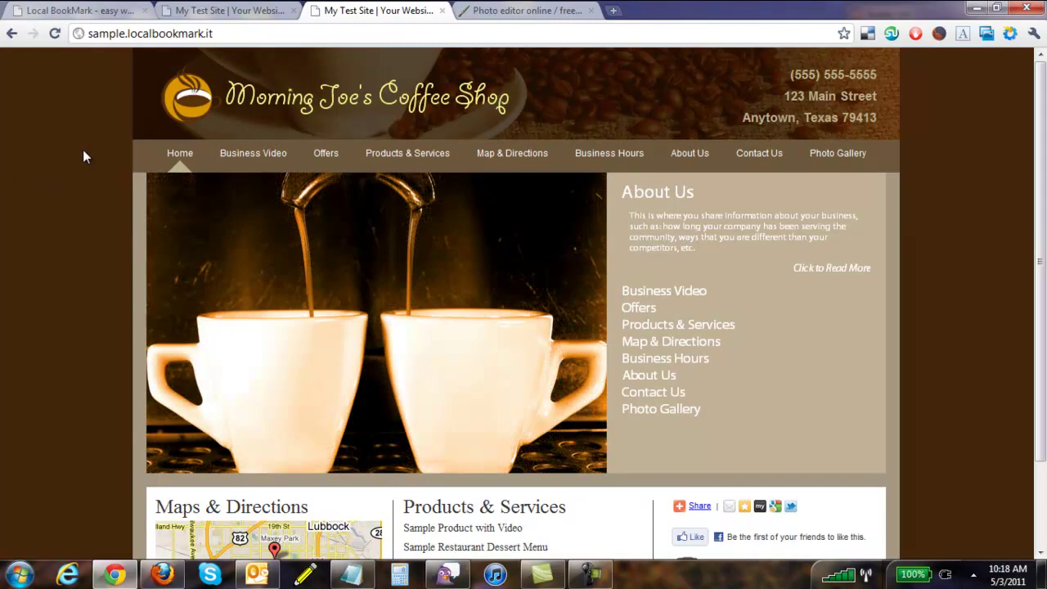
pyautogui.click(193, 16)
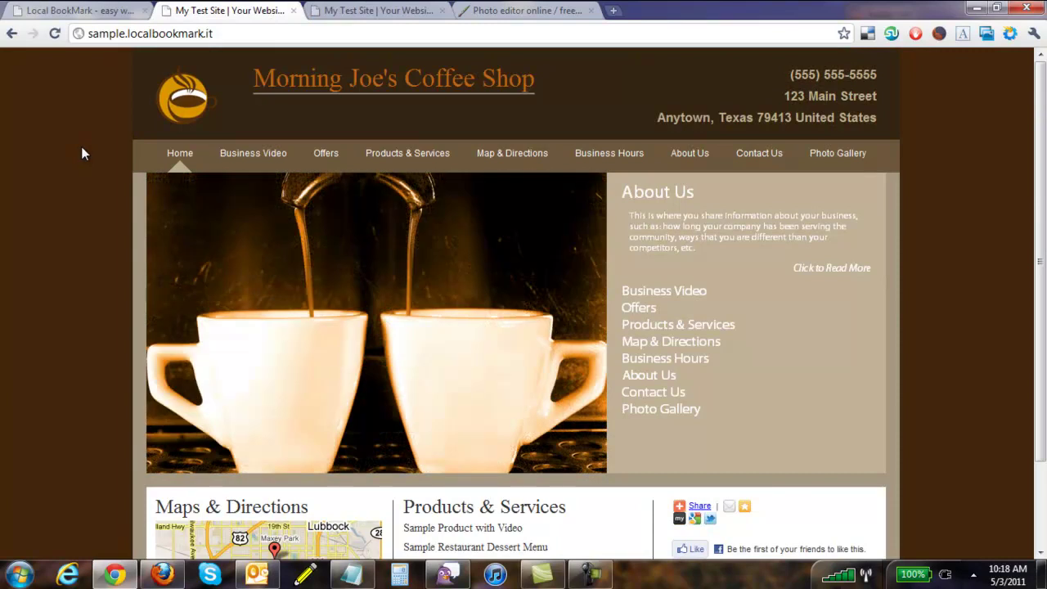
pyautogui.click(352, 11)
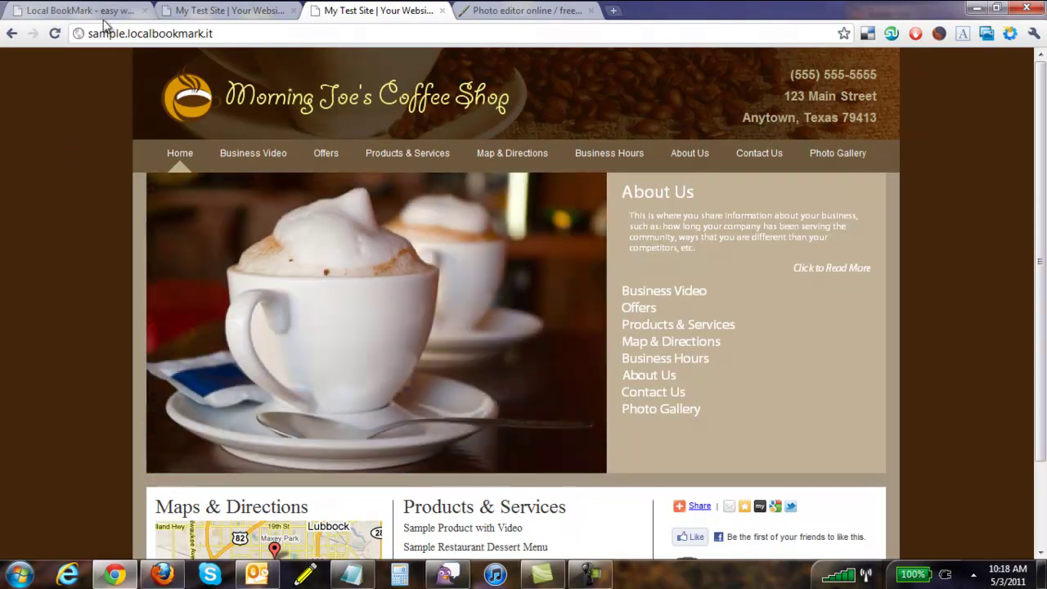
# From the Local BookMark profile editor, start Live Help chat and view the Contact Us support e-mails
pyautogui.click(106, 13)
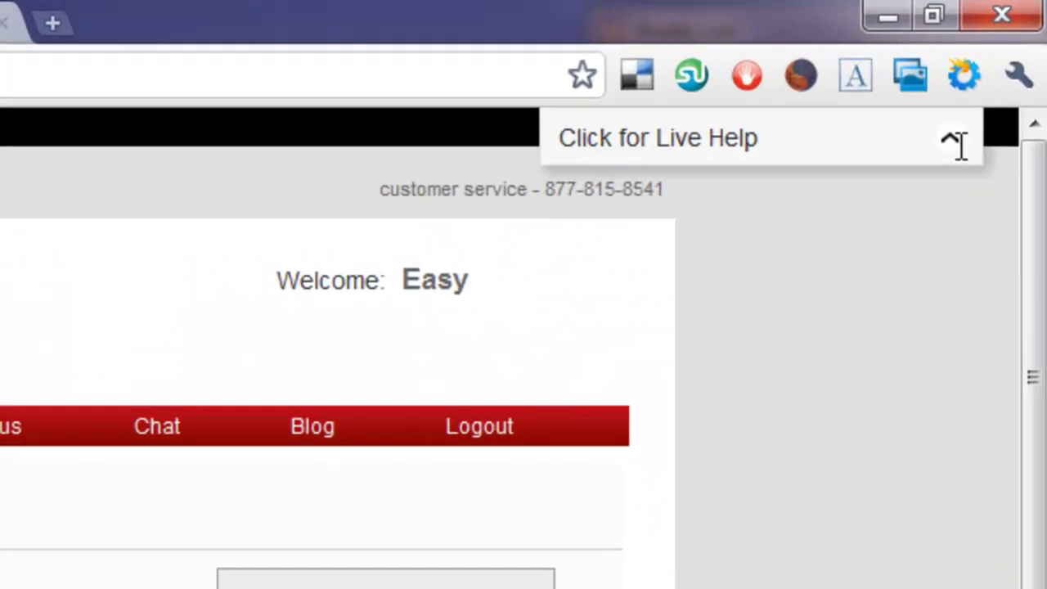
pyautogui.click(977, 115)
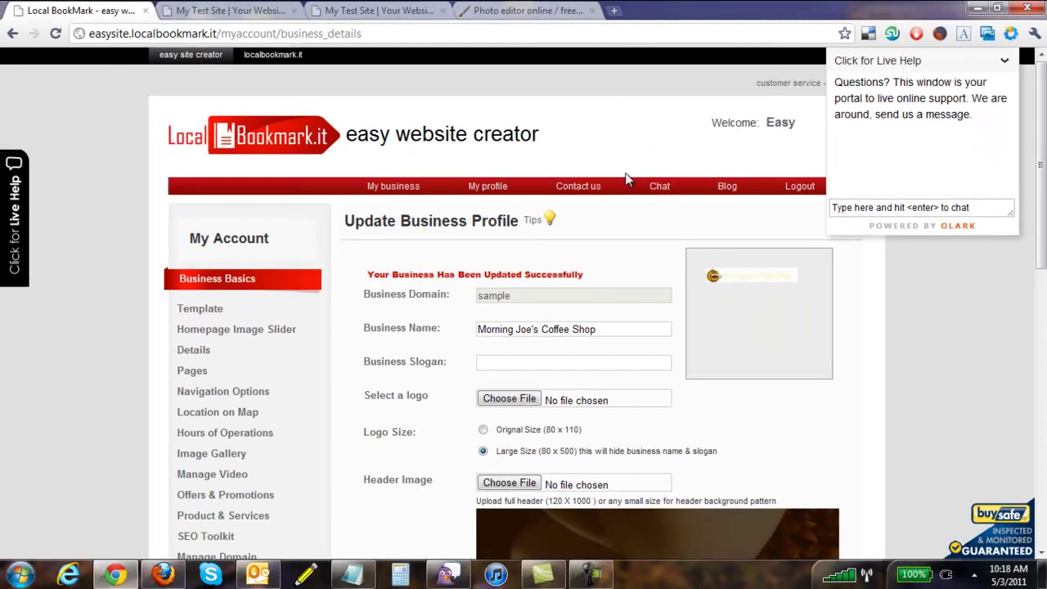
pyautogui.click(587, 190)
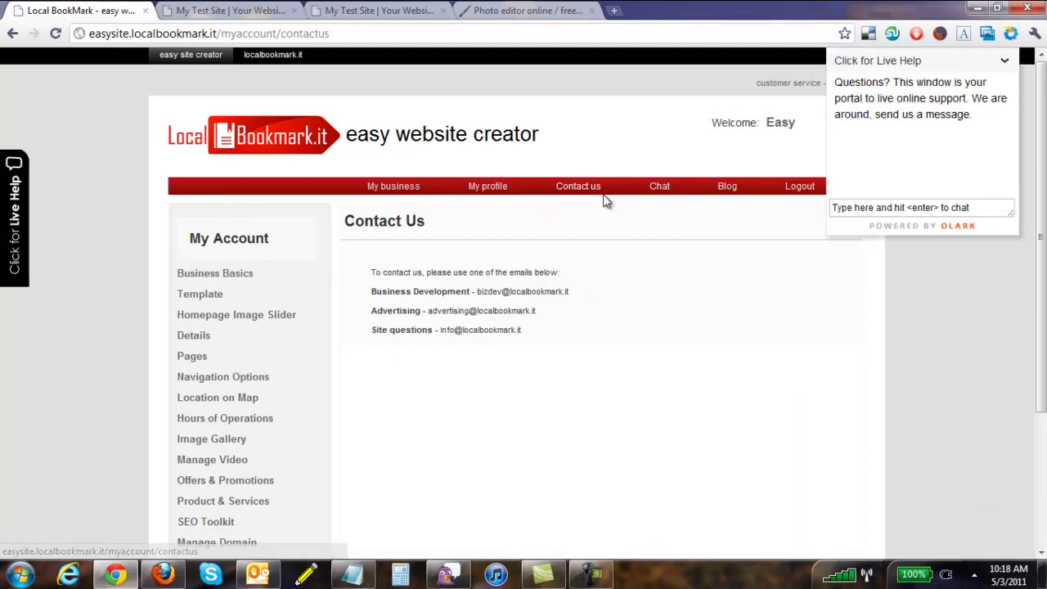